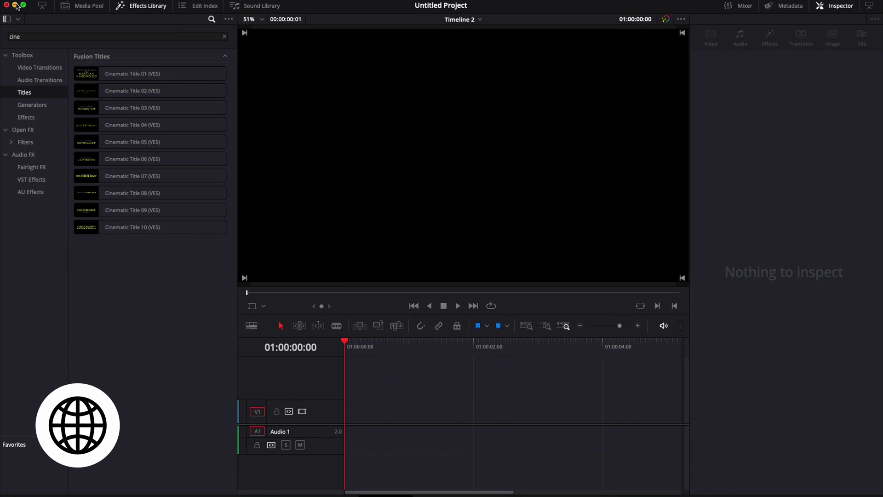
# Switch to the desktop, extract Cinematic Titles Sample (VES).zip and open the extracted folder
pyautogui.click(15, 5)
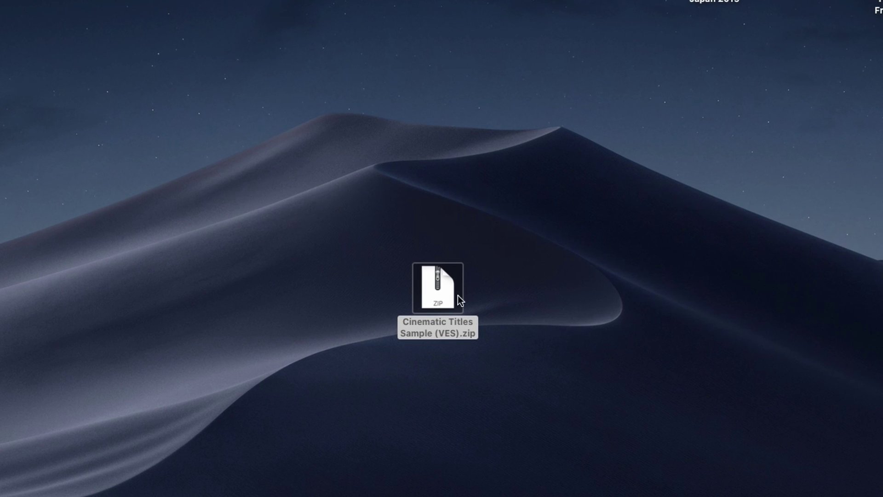
pyautogui.doubleClick(429, 283)
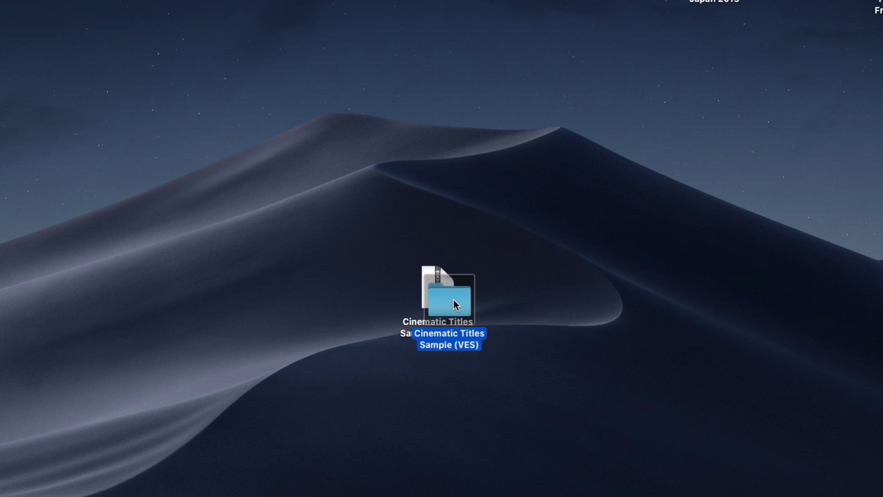
pyautogui.doubleClick(532, 290)
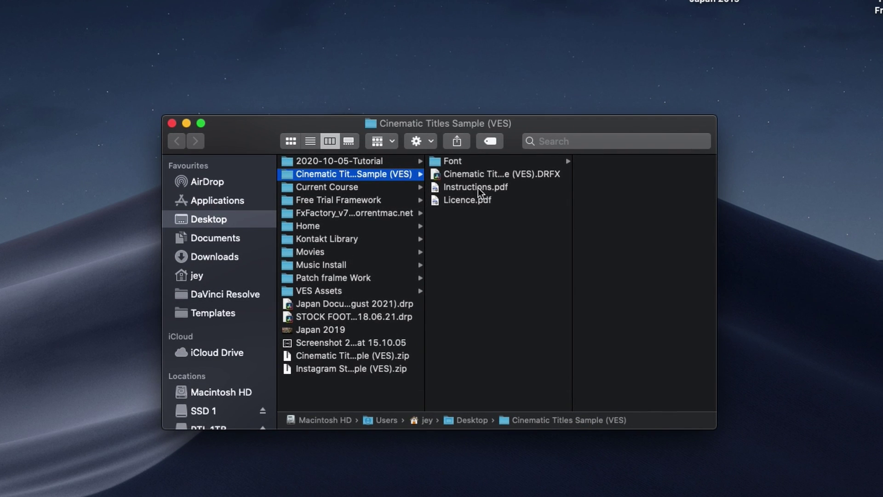
pyautogui.click(476, 177)
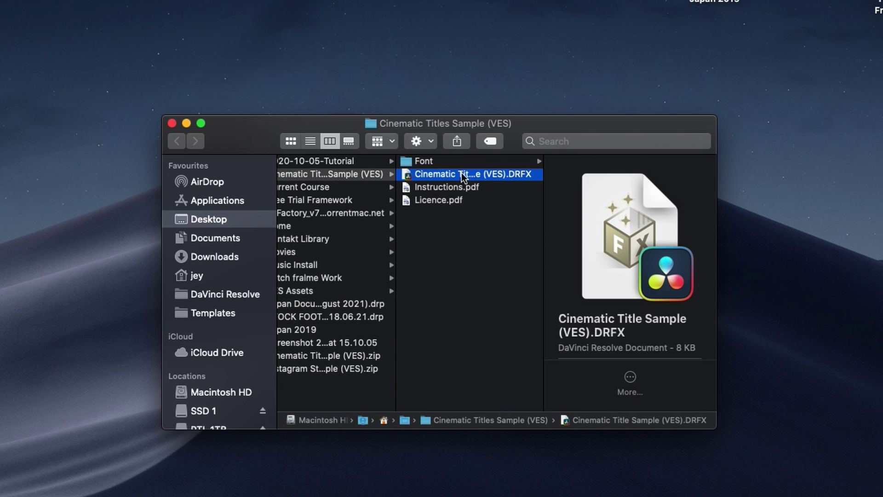
# Open the Futura folder inside Font and select all of its font files
pyautogui.click(450, 161)
pyautogui.click(570, 161)
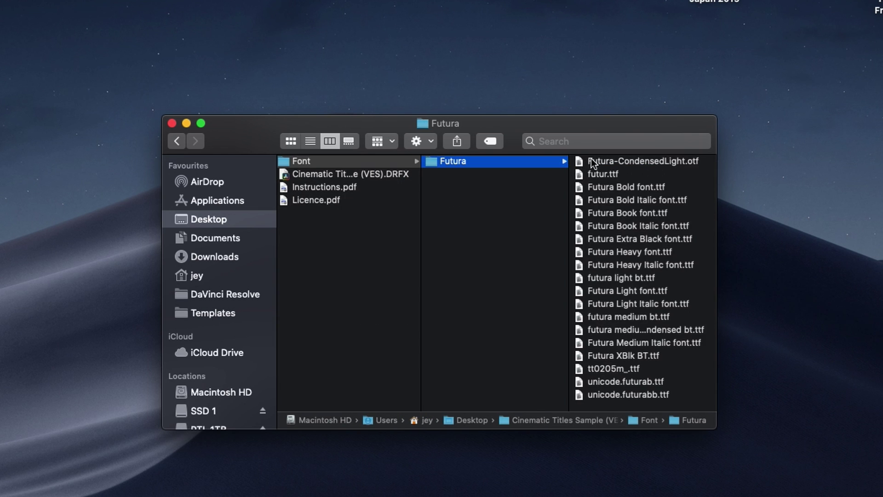
pyautogui.click(591, 159)
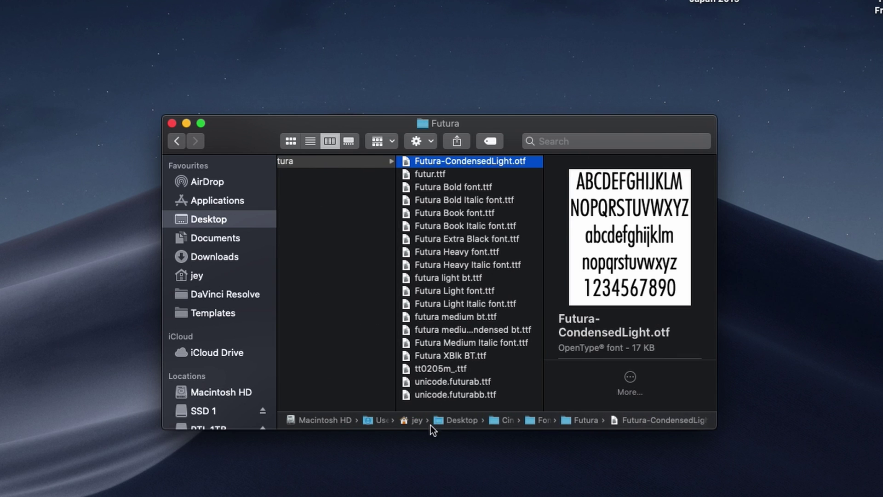
pyautogui.keyDown('shift'); pyautogui.click(440, 394); pyautogui.keyUp('shift')
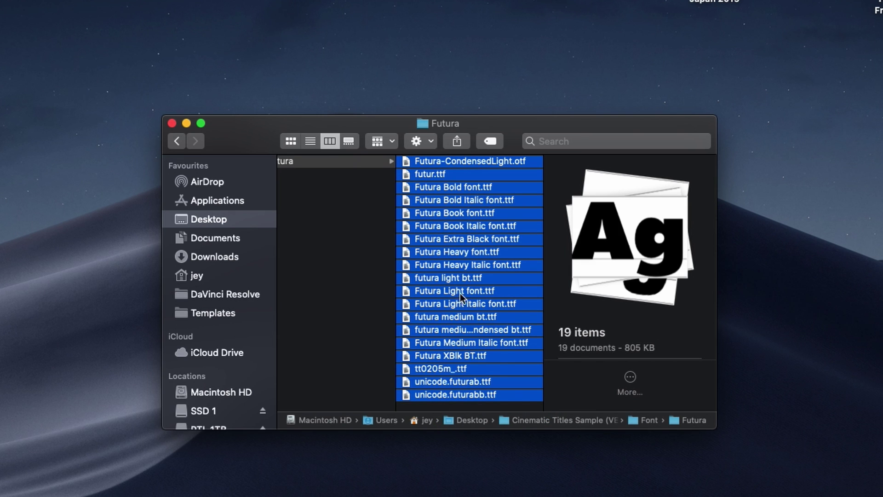
# Install the Cinematic Title Sample (VES).DRFX template bundle into DaVinci Resolve
pyautogui.hscroll(-5, 347, 232)
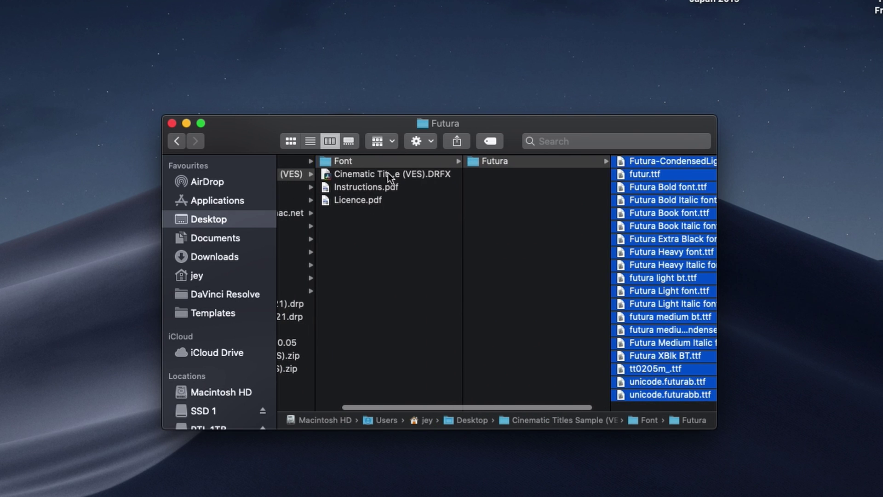
pyautogui.click(388, 173)
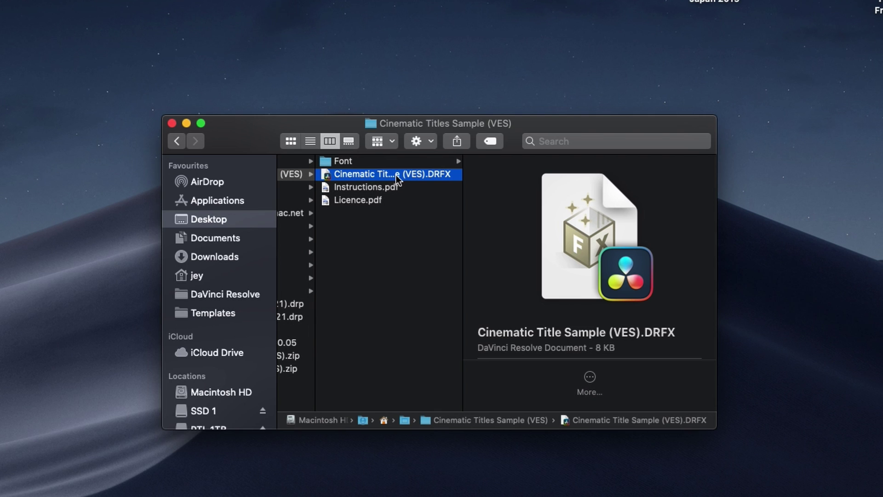
pyautogui.doubleClick(395, 175)
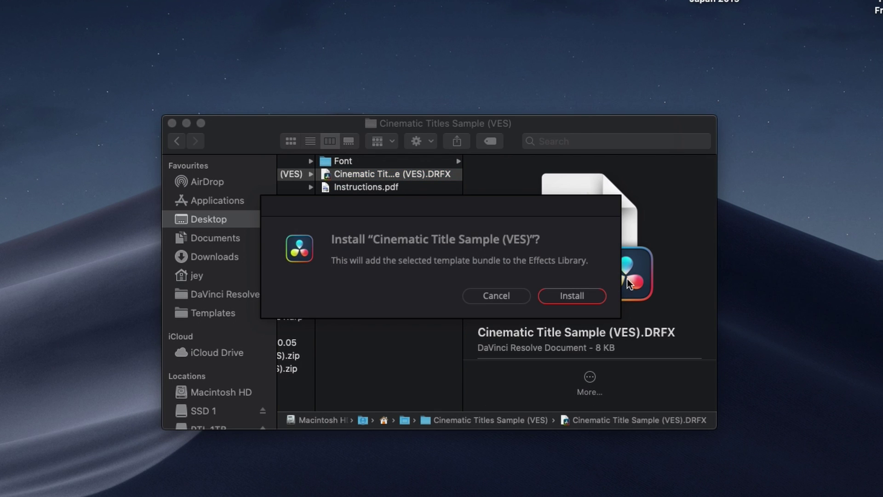
pyautogui.click(573, 297)
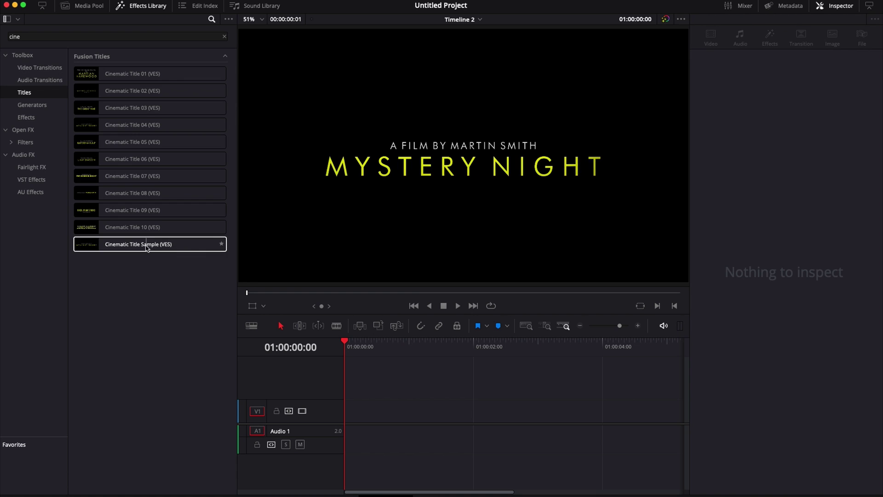
# Place Cinematic Title Sample (VES) at the start of the empty timeline on V1 and play it to preview the animation
pyautogui.moveTo(157, 249); pyautogui.dragTo(346, 426)
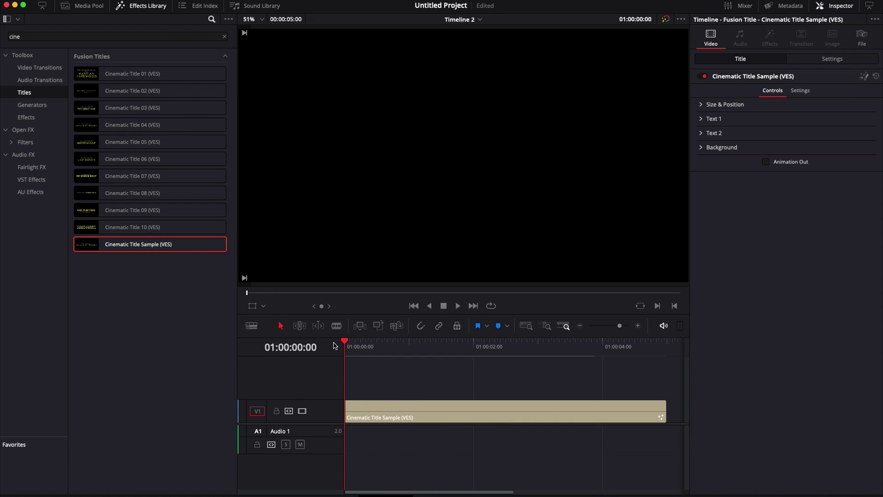
pyautogui.press('space')
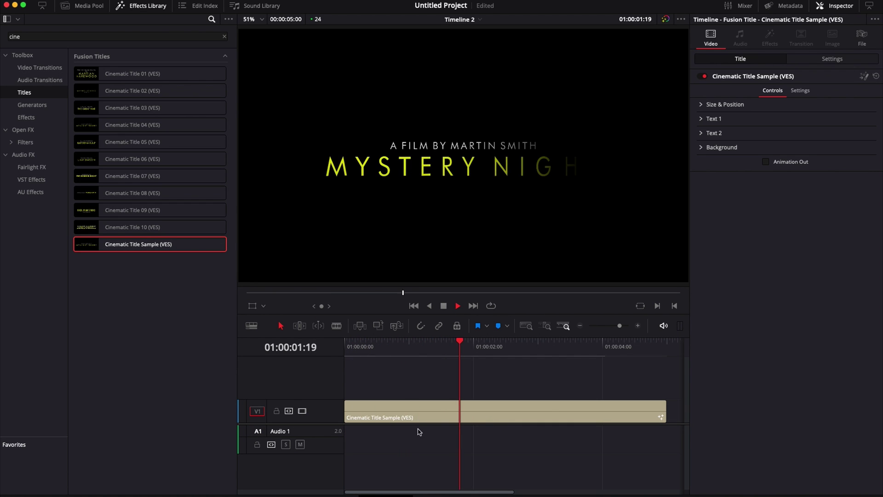
pyautogui.press('space')
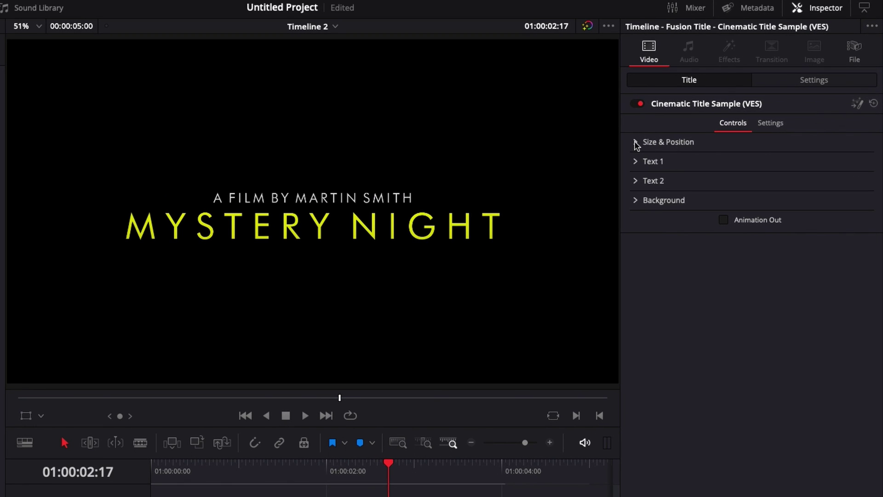
# Reduce the overall size of the whole title and lower its vertical position in the frame
pyautogui.click(636, 142)
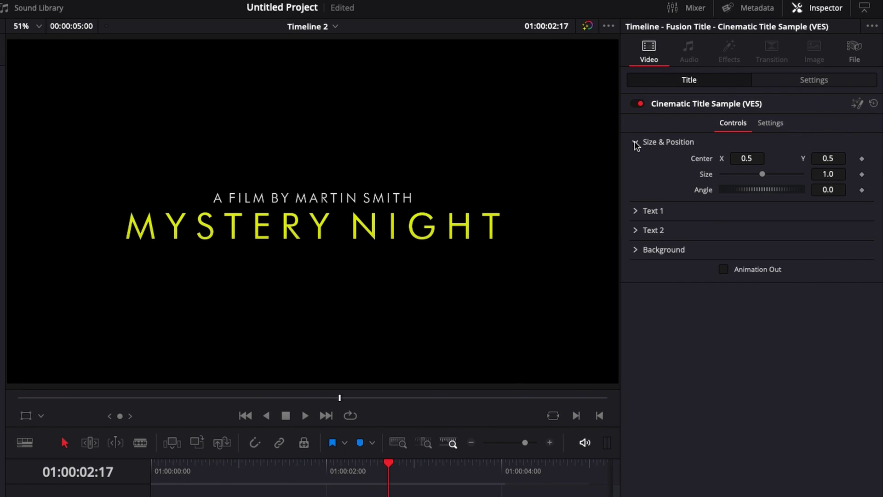
pyautogui.moveTo(762, 174); pyautogui.dragTo(750, 178)
pyautogui.moveTo(838, 158); pyautogui.dragTo(805, 167)
pyautogui.click(635, 142)
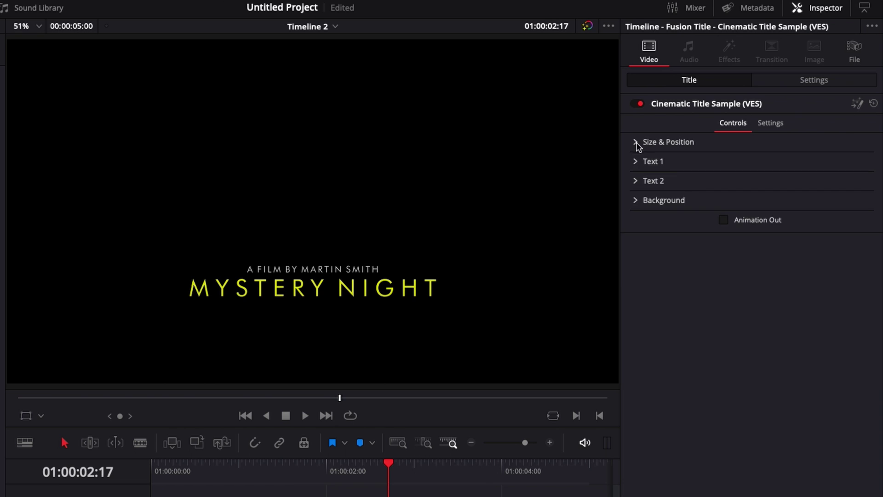
# Widen the letter spacing of Text 1, the upper line, by setting its tracking to 1.512
pyautogui.click(635, 161)
pyautogui.click(747, 201)
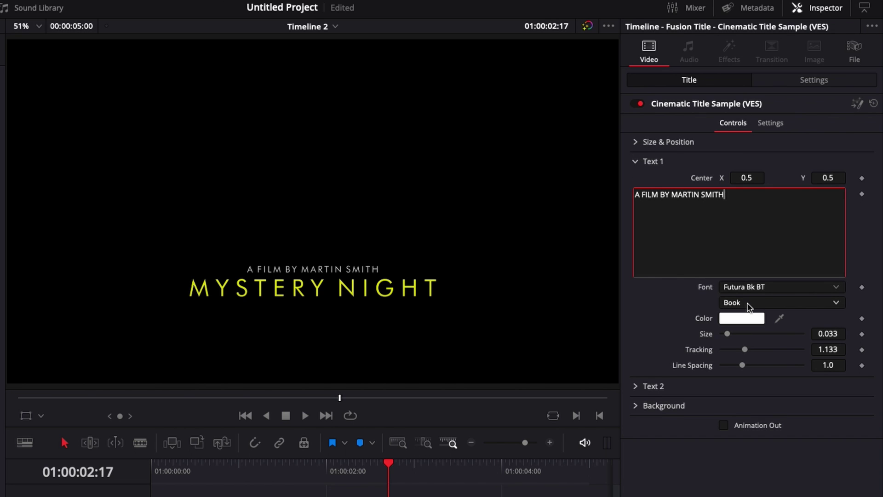
pyautogui.moveTo(745, 349); pyautogui.dragTo(755, 352)
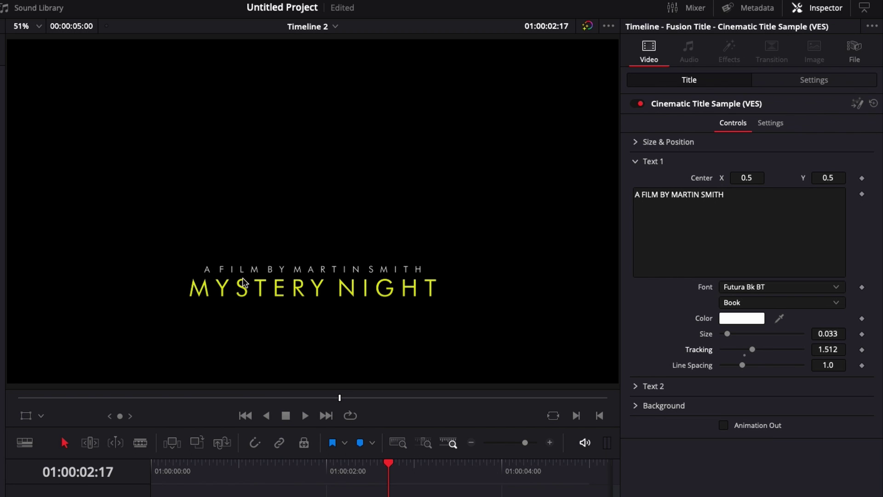
pyautogui.click(636, 164)
# Set the tracking of Text 2, MYSTERY NIGHT, to 1.386
pyautogui.click(637, 181)
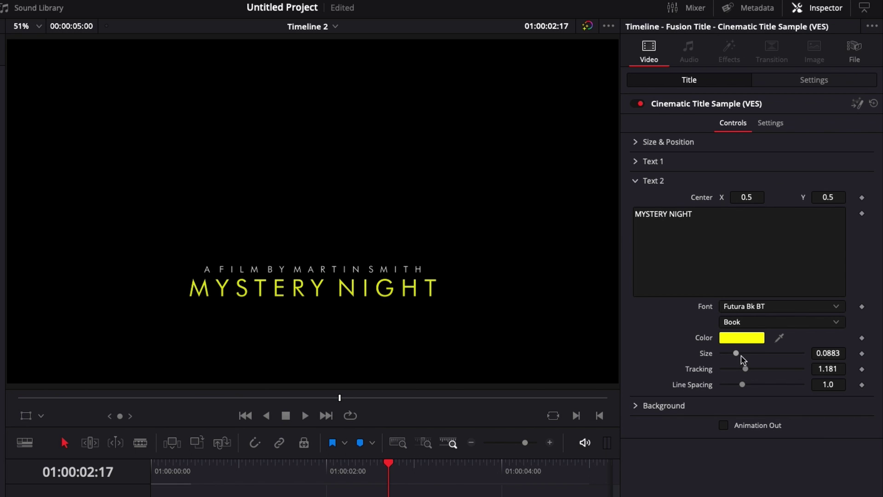
pyautogui.moveTo(746, 372)
pyautogui.mouseDown()
pyautogui.moveTo(759, 373)
pyautogui.moveTo(751, 377)
pyautogui.mouseUp()
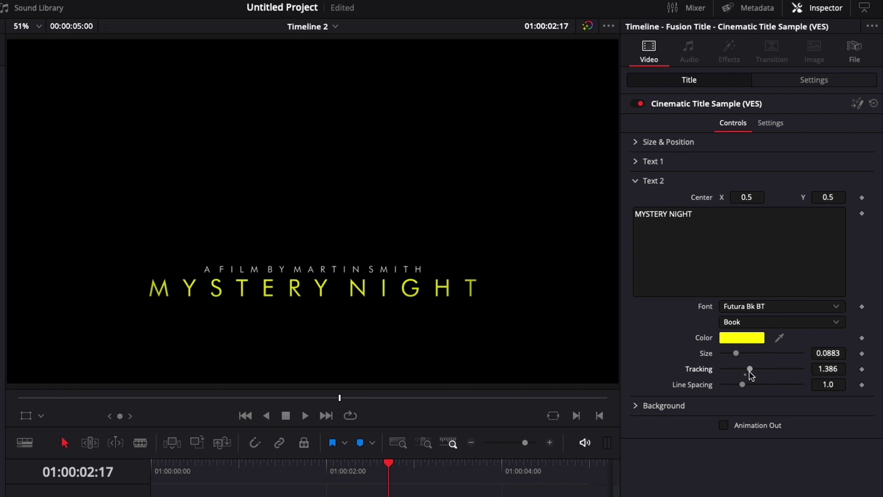
pyautogui.click(636, 180)
# Expand the title's Background settings and place the white brick wall image on V1 beneath the title on V2
pyautogui.click(636, 201)
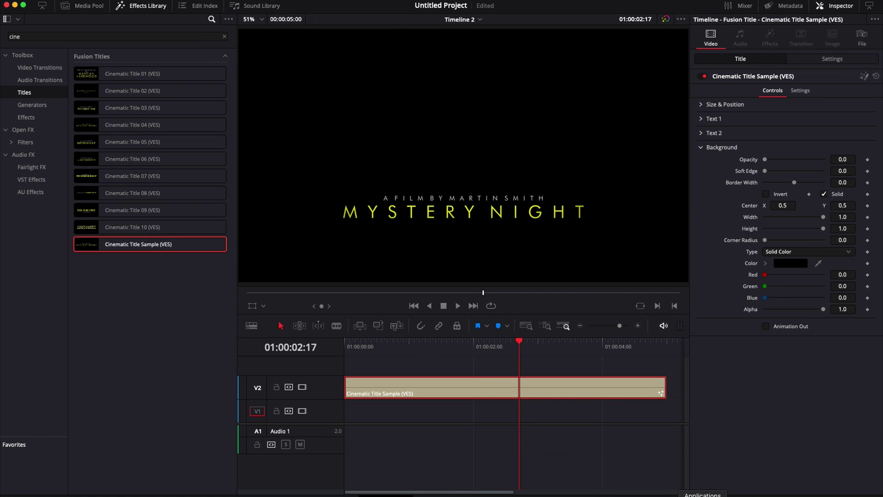
pyautogui.moveTo(772, 198); pyautogui.dragTo(338, 421)
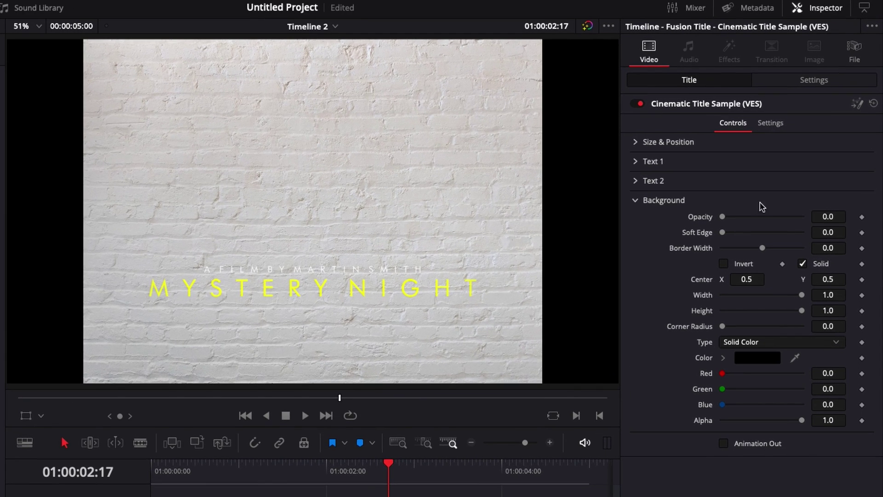
# Set the title background's opacity to 0.598, width to 0.685 and soft edge to 0.0992, and invert it
pyautogui.moveTo(765, 159); pyautogui.dragTo(773, 160)
pyautogui.moveTo(734, 217); pyautogui.dragTo(770, 218)
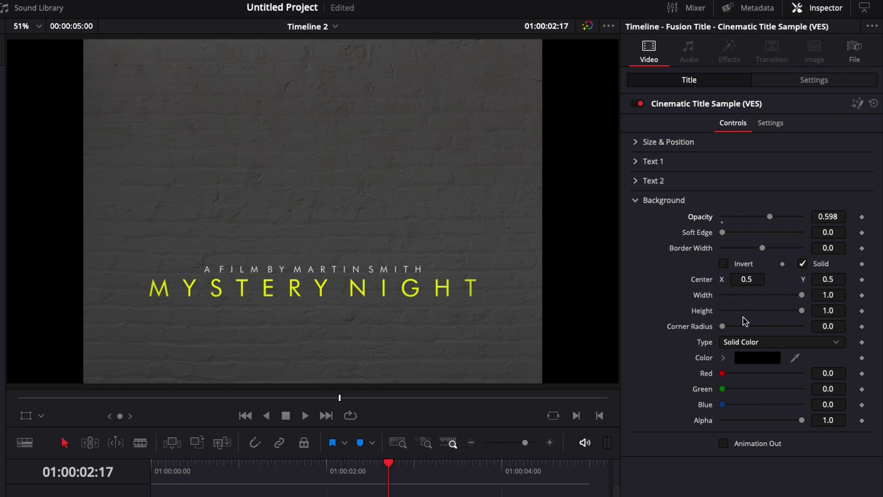
pyautogui.moveTo(802, 295); pyautogui.dragTo(776, 296)
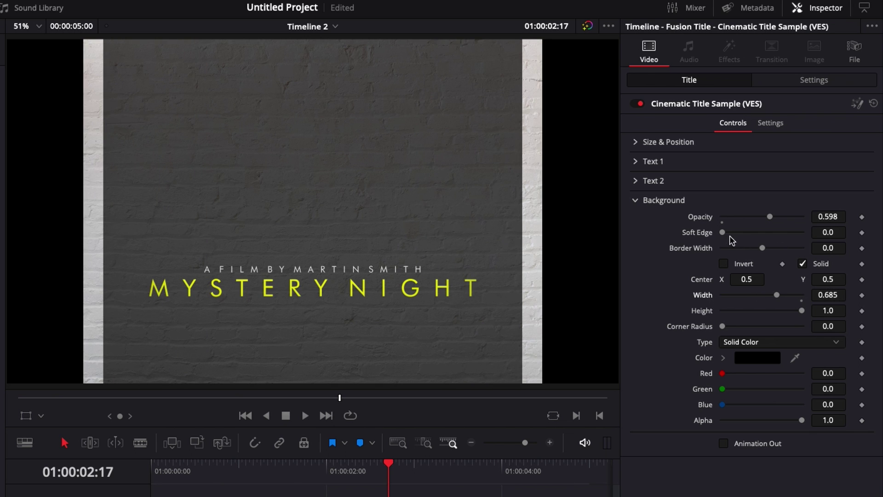
pyautogui.moveTo(722, 232); pyautogui.dragTo(763, 233)
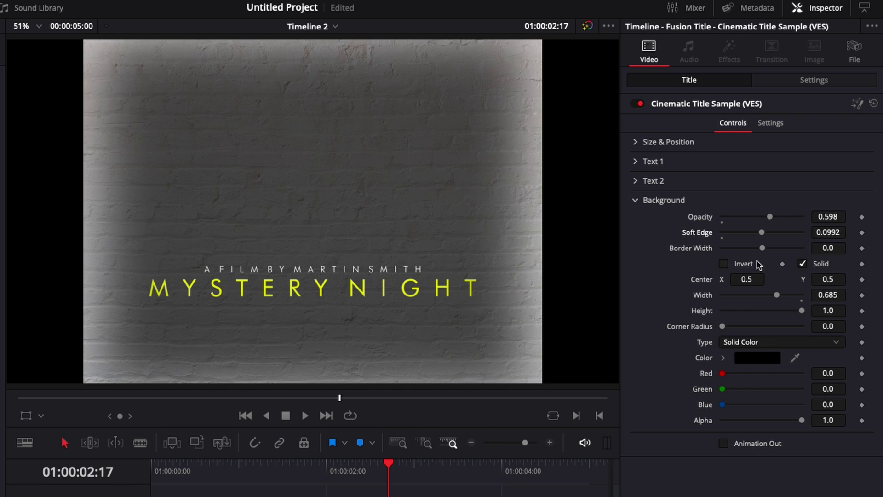
pyautogui.click(724, 263)
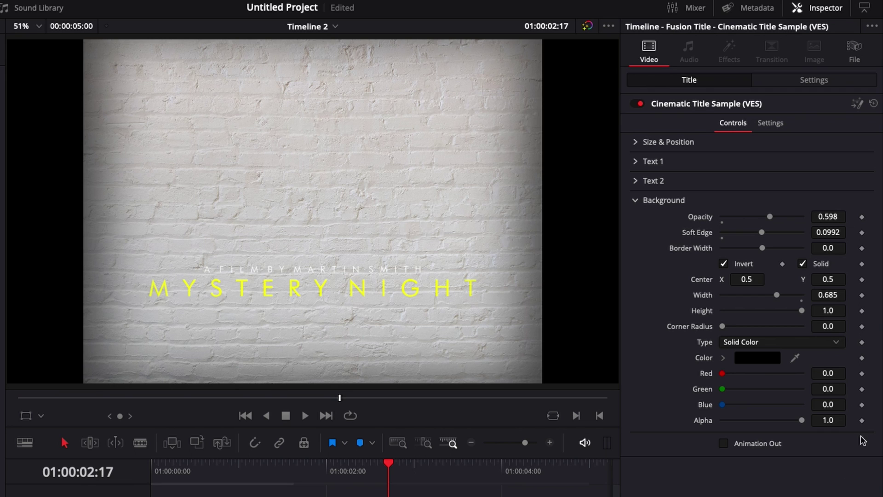
# Enable Animation Out for the title
pyautogui.click(636, 201)
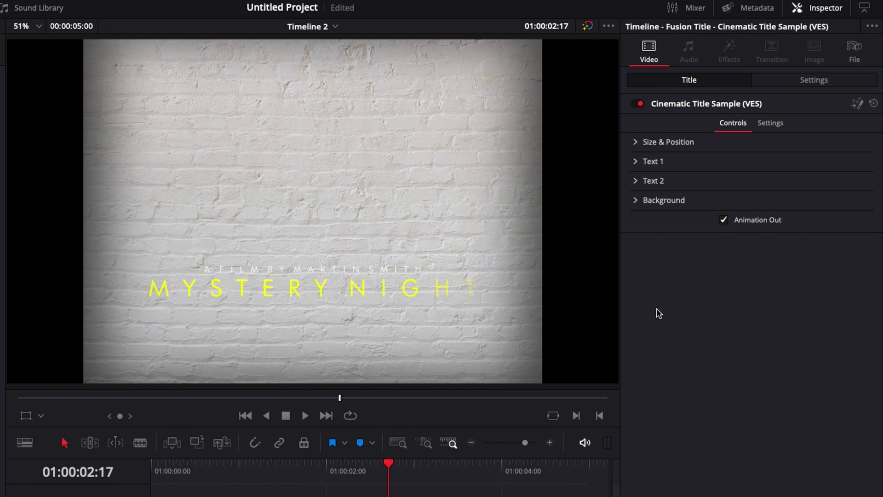
# Return the background to uninverted with width 1.0 and soft edge 0.0, set its opacity to 0.646, and play the title from the start
pyautogui.click(635, 202)
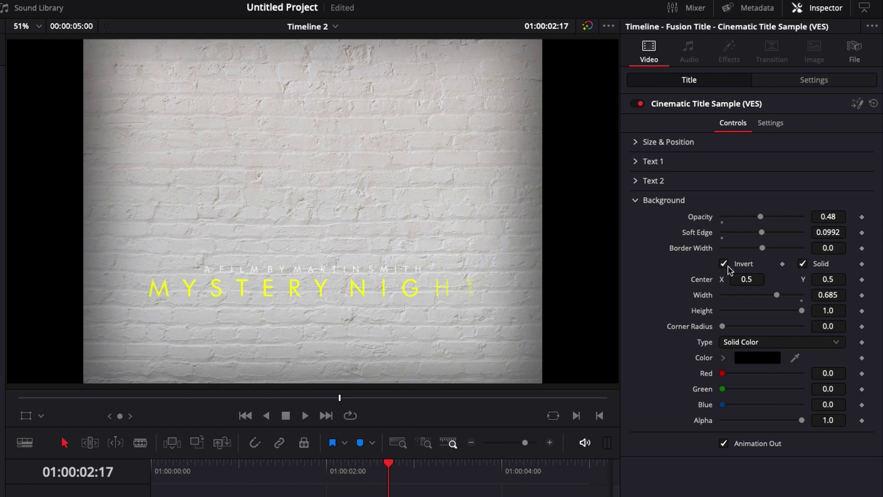
pyautogui.click(724, 264)
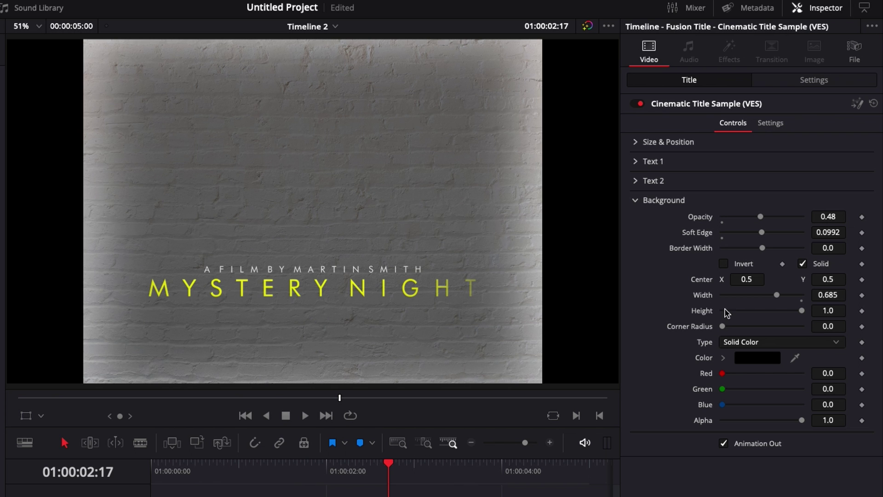
pyautogui.doubleClick(703, 295)
pyautogui.moveTo(761, 217); pyautogui.dragTo(773, 216)
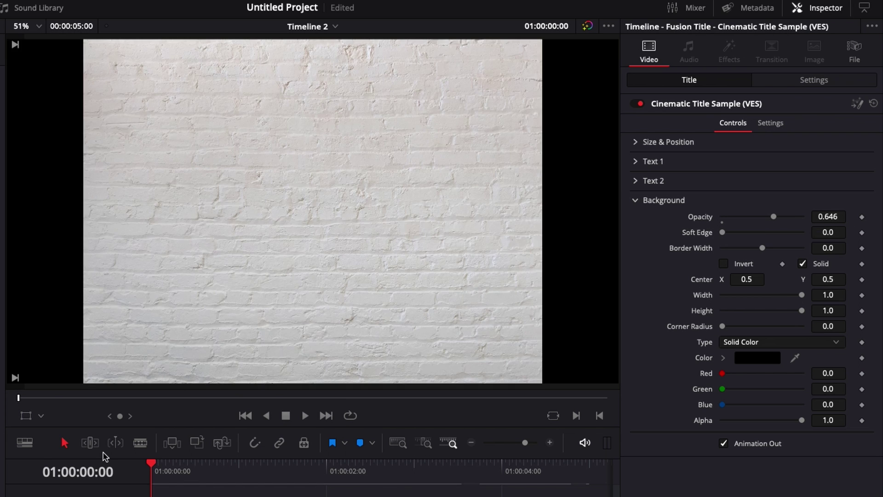
pyautogui.press('space')
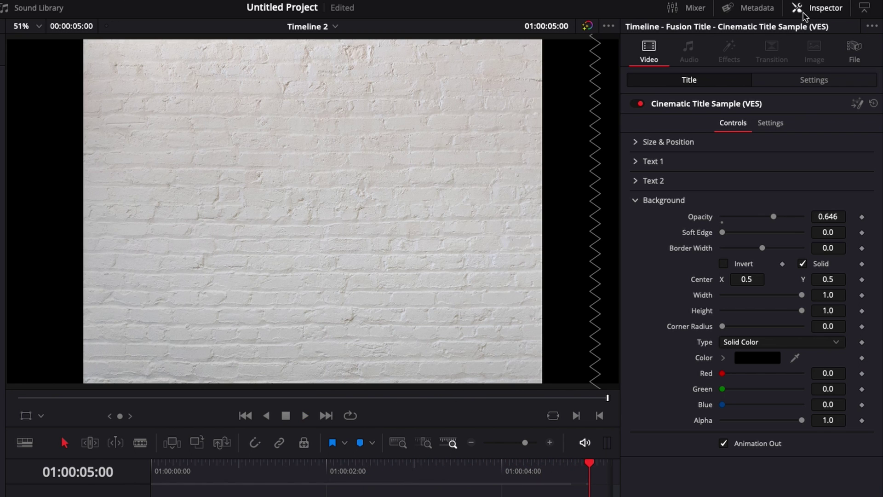
# Extend the end of the title clip to a duration of 00:00:07:23 and preview its exit animation
pyautogui.click(798, 8)
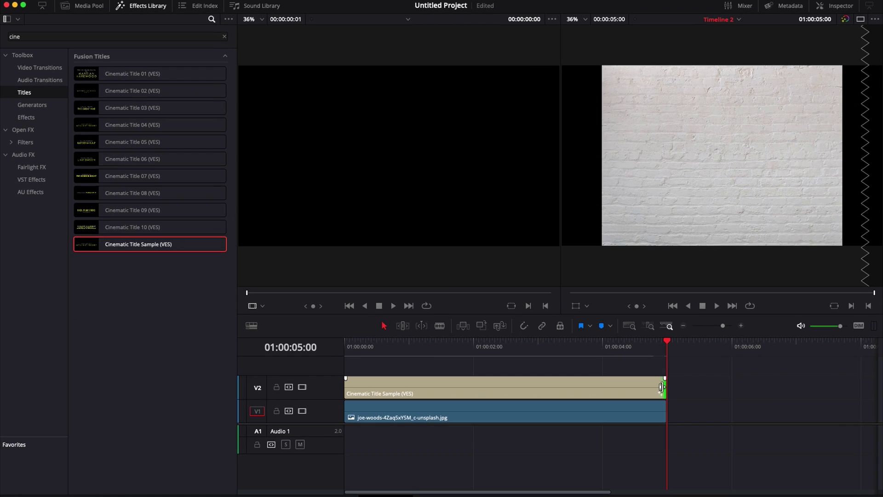
pyautogui.moveTo(666, 391); pyautogui.dragTo(848, 391)
pyautogui.hscroll(5, 525, 368)
pyautogui.moveTo(433, 351); pyautogui.dragTo(452, 352)
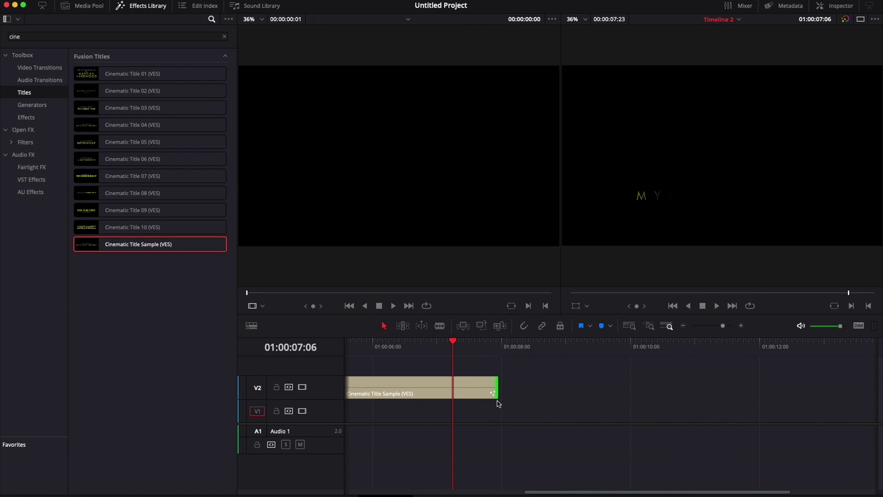
# Lengthen the title clip further to a duration of 00:00:11:13 and check the exit animation at its end
pyautogui.moveTo(495, 391); pyautogui.dragTo(728, 390)
pyautogui.click(702, 342)
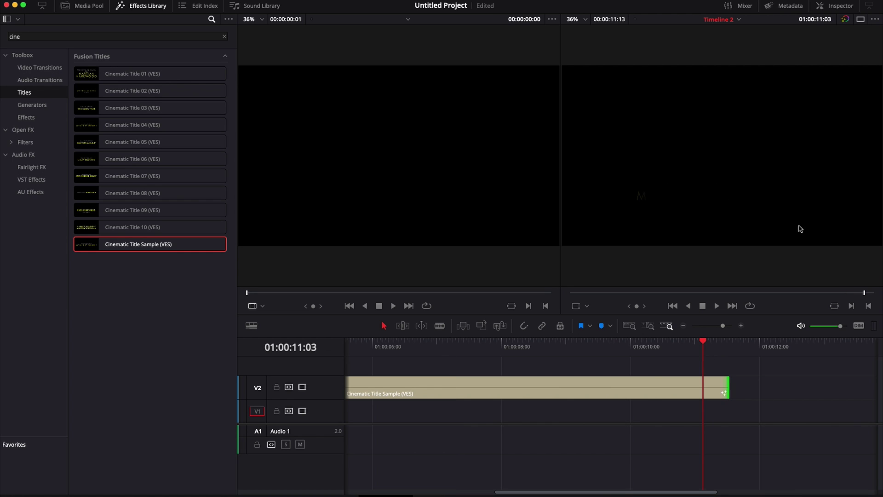
pyautogui.click(655, 344)
pyautogui.click(719, 346)
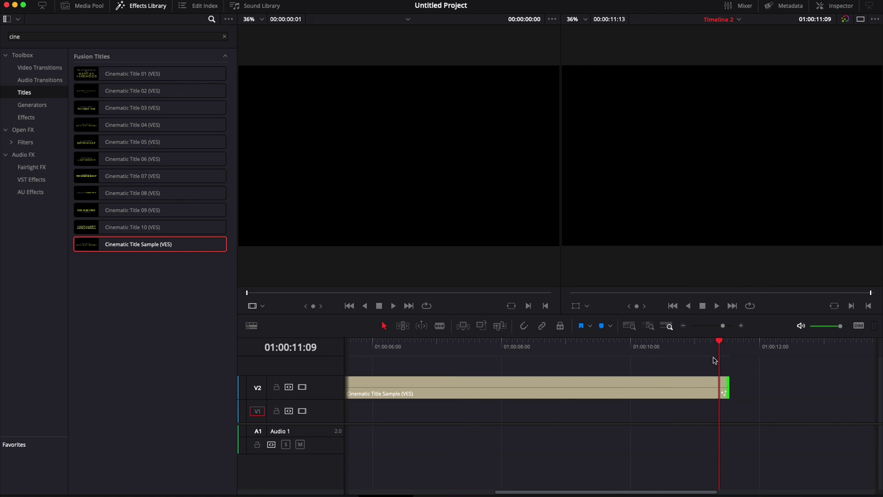
# Disable Animation Out for the lengthened title clip
pyautogui.click(711, 387)
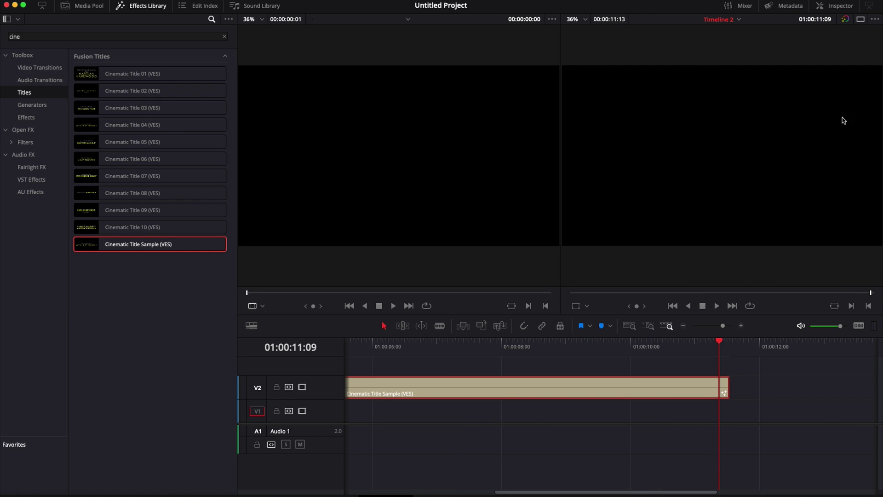
pyautogui.click(835, 8)
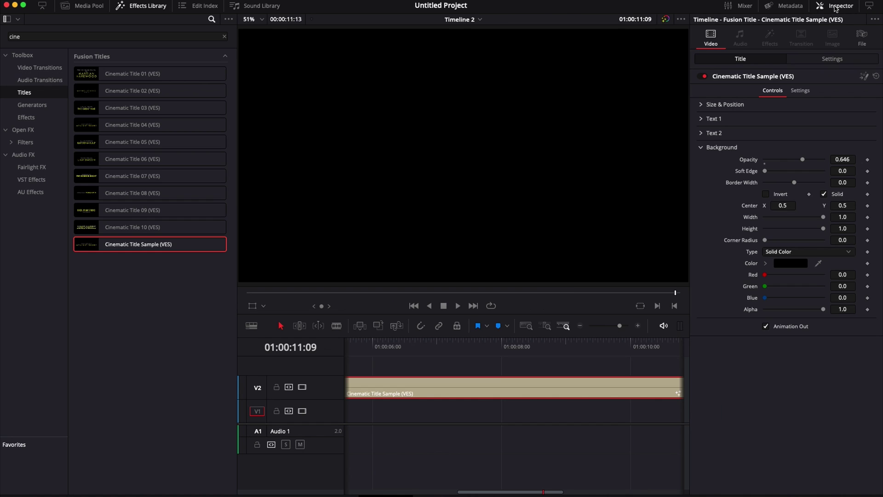
pyautogui.click(765, 326)
pyautogui.hscroll(3, 623, 396)
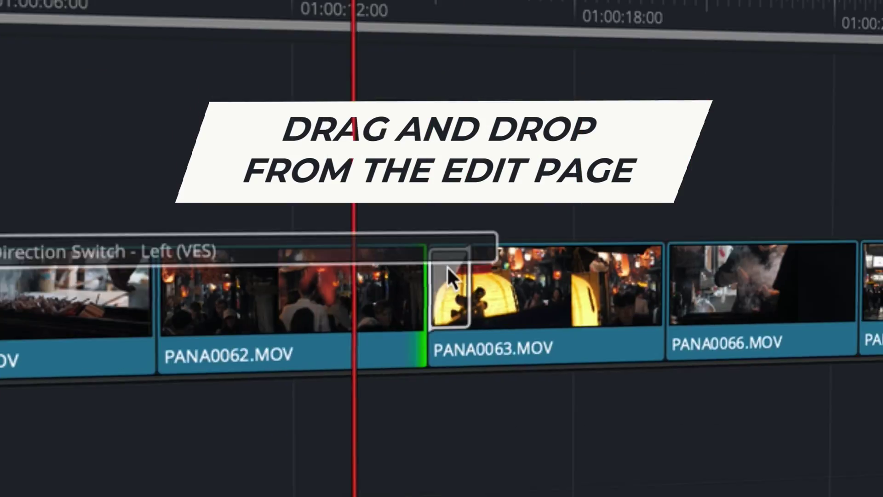
# Apply the Direction Switch - Left (VES) transition at the cut between PANA0062.MOV and PANA0063.MOV
pyautogui.moveTo(446, 266); pyautogui.dragTo(456, 314)
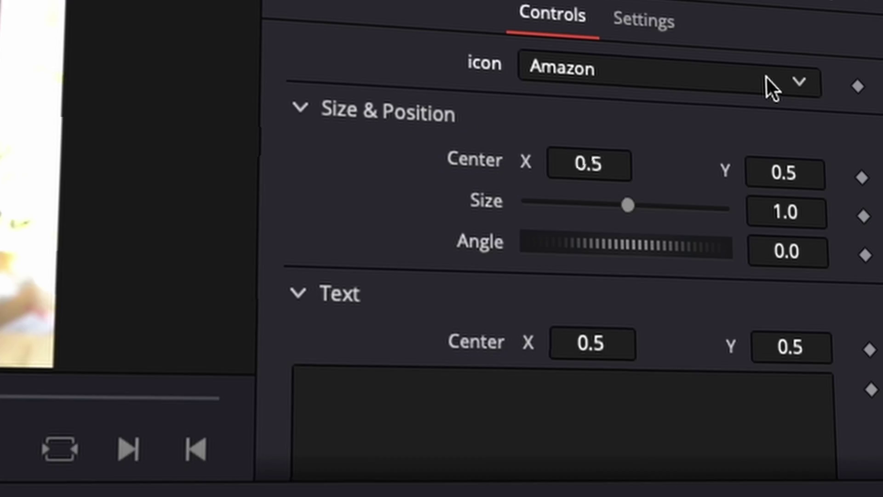
pyautogui.click(631, 76)
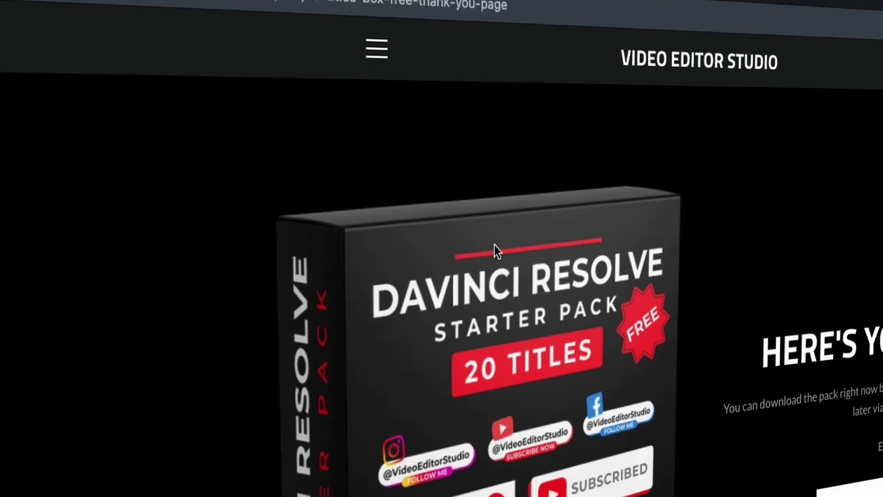